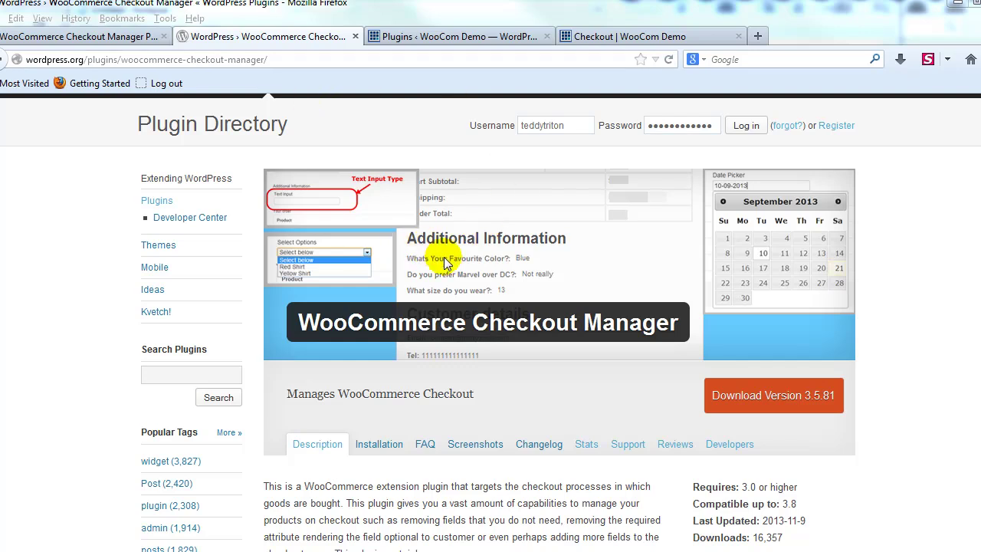
- Switch to the store's 'Checkout | WooCom Demo' page to see its current fields
{"action": "left_click", "coordinate": [604, 37]}
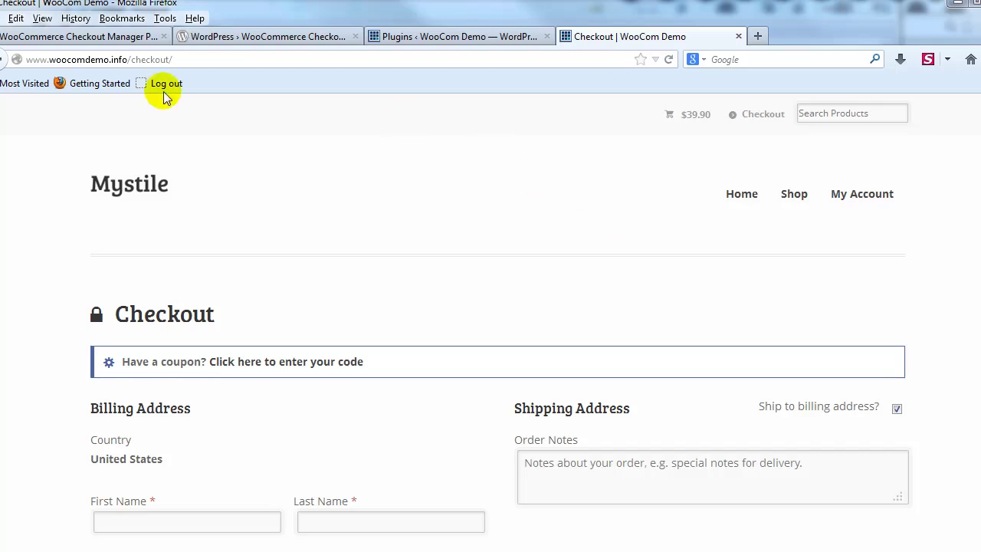
- Go to the Installed Plugins list and find the active WooCommerce Checkout Manager 3.5.81
{"action": "left_click", "coordinate": [452, 36]}
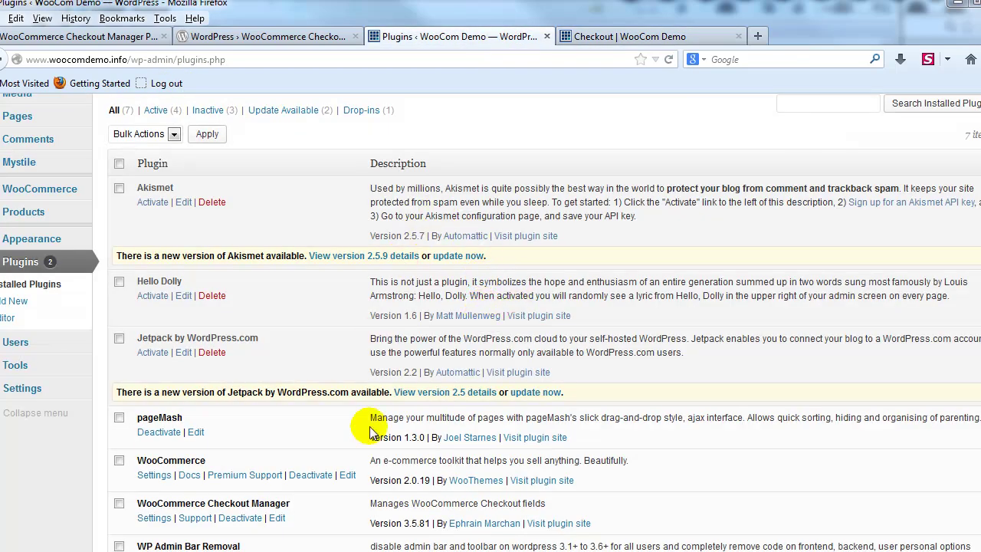
{"action": "scroll", "coordinate": [370, 433], "scroll_direction": "down", "scroll_amount": 3}
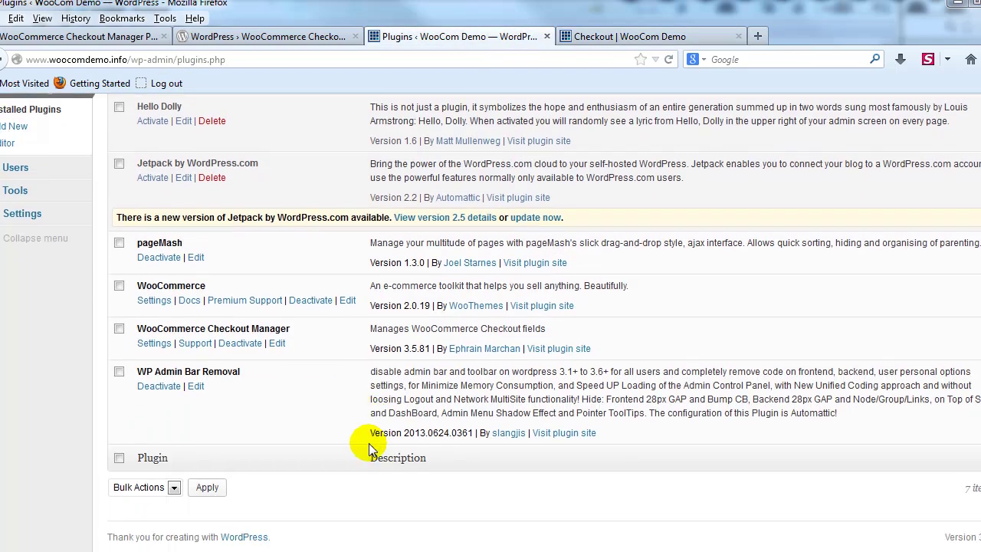
- Open WooCommerce Checkout Manager settings and review the Billing, Shipping and Add New Field sections
{"action": "left_click", "coordinate": [154, 343]}
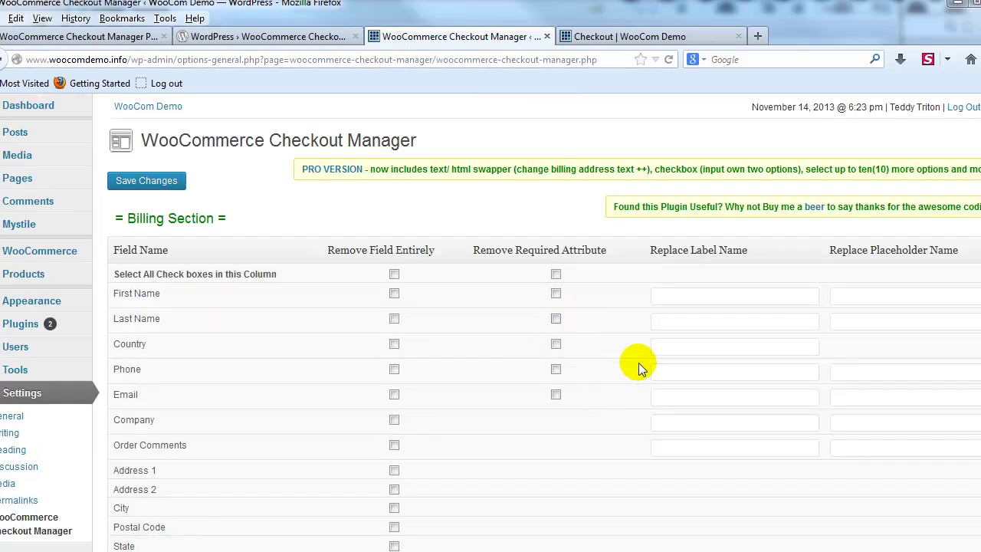
{"action": "scroll", "coordinate": [383, 335], "scroll_direction": "down", "scroll_amount": 5}
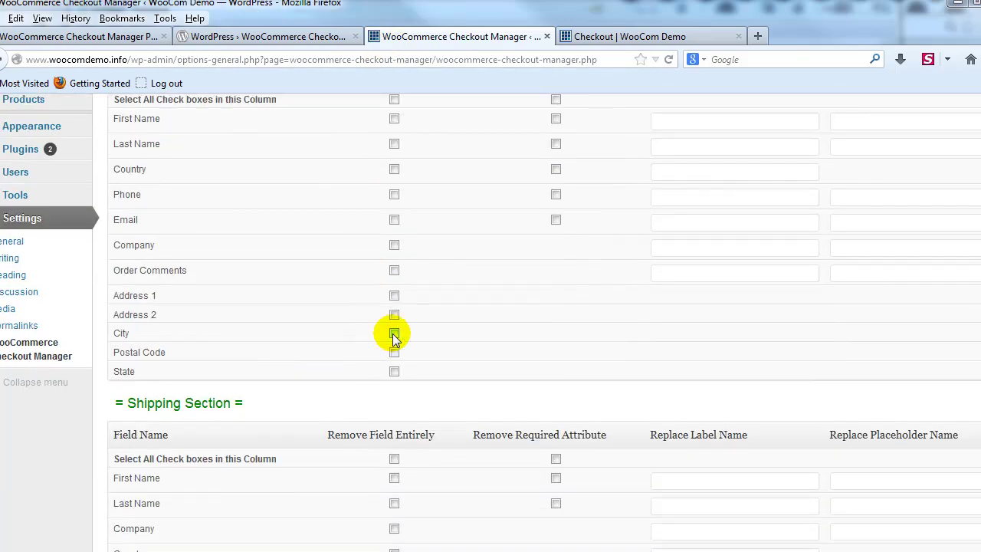
{"action": "scroll", "coordinate": [396, 335], "scroll_direction": "up", "scroll_amount": 5}
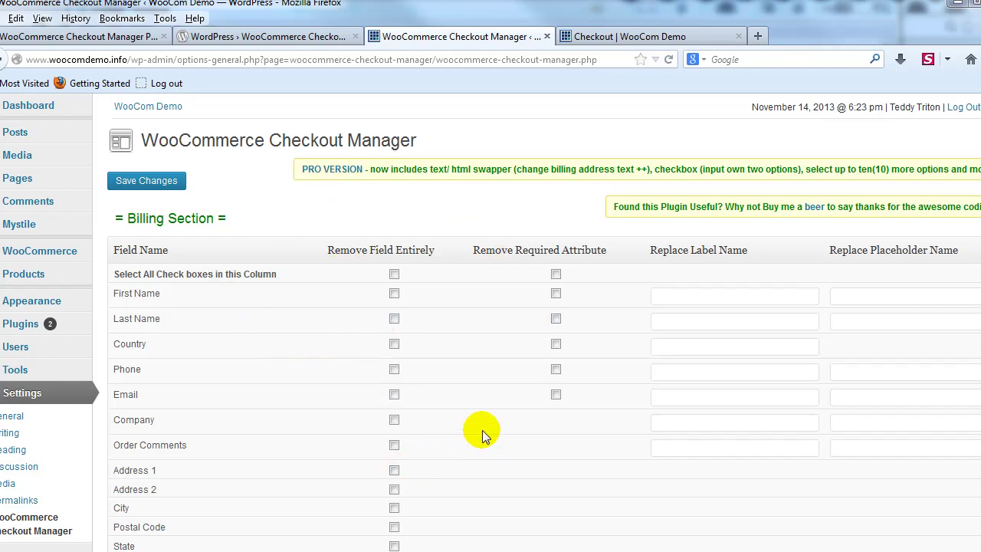
{"action": "scroll", "coordinate": [486, 422], "scroll_direction": "down", "scroll_amount": 4}
{"action": "scroll", "coordinate": [486, 422], "scroll_direction": "up", "scroll_amount": 4}
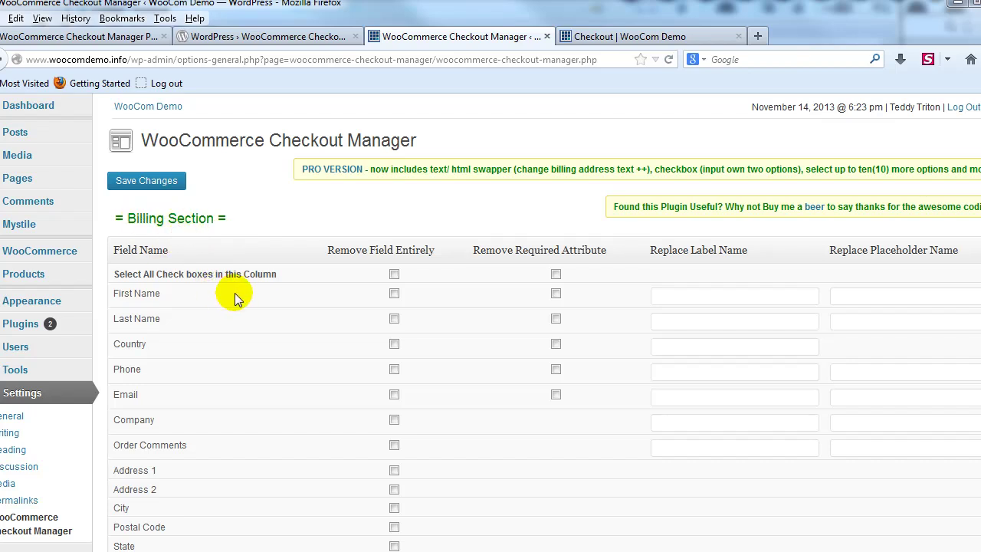
{"action": "scroll", "coordinate": [394, 273], "scroll_direction": "down", "scroll_amount": 3}
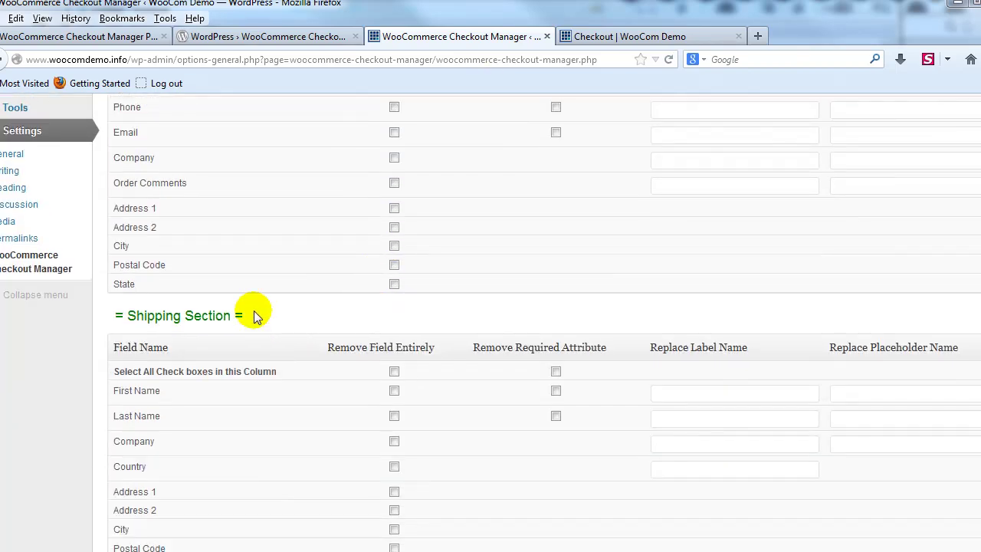
{"action": "scroll", "coordinate": [464, 273], "scroll_direction": "down", "scroll_amount": 3}
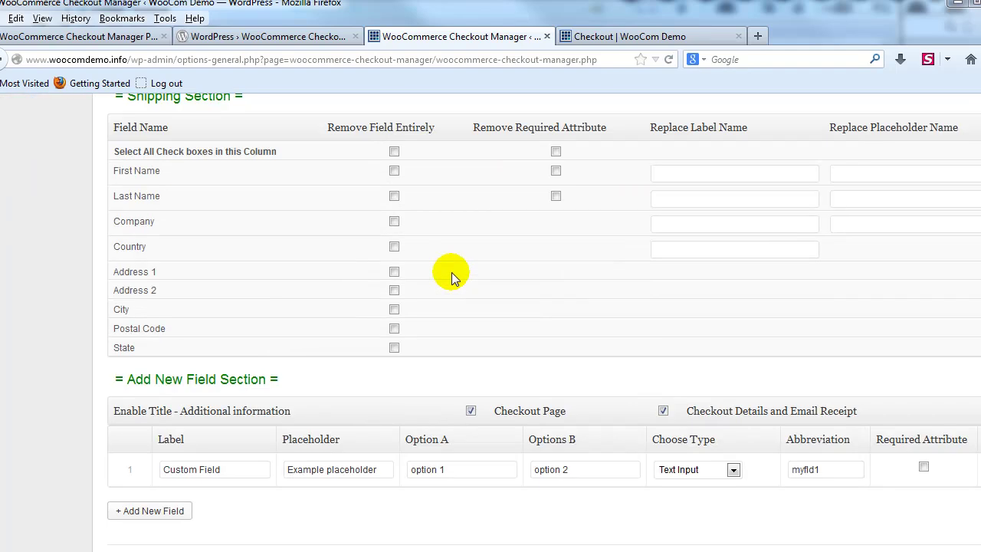
{"action": "scroll", "coordinate": [451, 272], "scroll_direction": "down", "scroll_amount": 1}
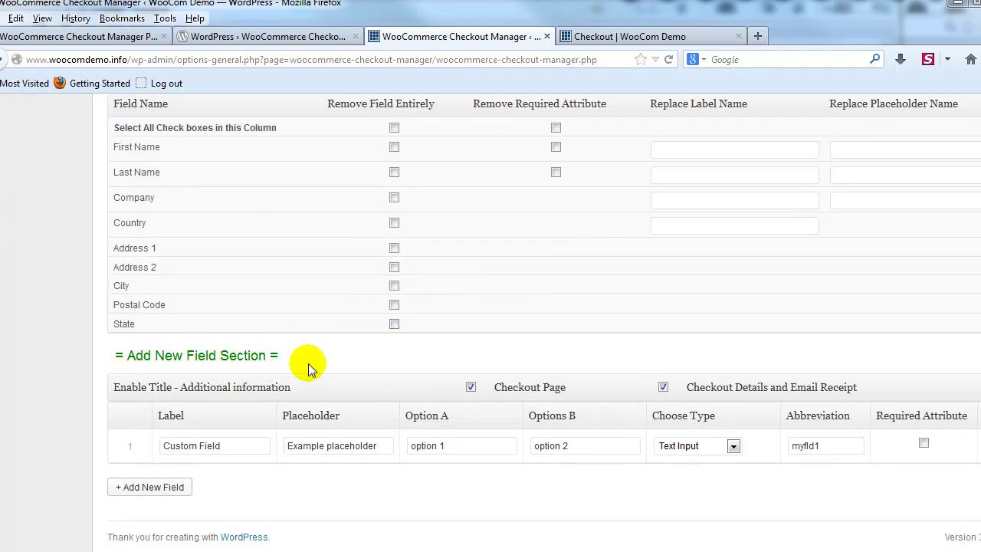
{"action": "scroll", "coordinate": [341, 361], "scroll_direction": "up", "scroll_amount": 1}
{"action": "scroll", "coordinate": [341, 362], "scroll_direction": "up", "scroll_amount": 6}
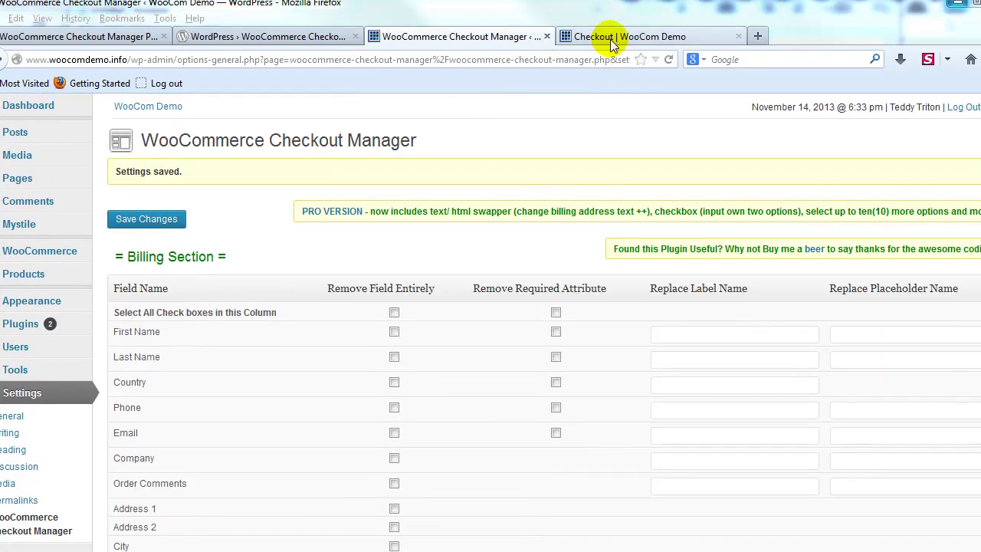
- Review the Company Name field on the store's checkout page
{"action": "left_click", "coordinate": [613, 38]}
{"action": "scroll", "coordinate": [438, 242], "scroll_direction": "down", "scroll_amount": 6}
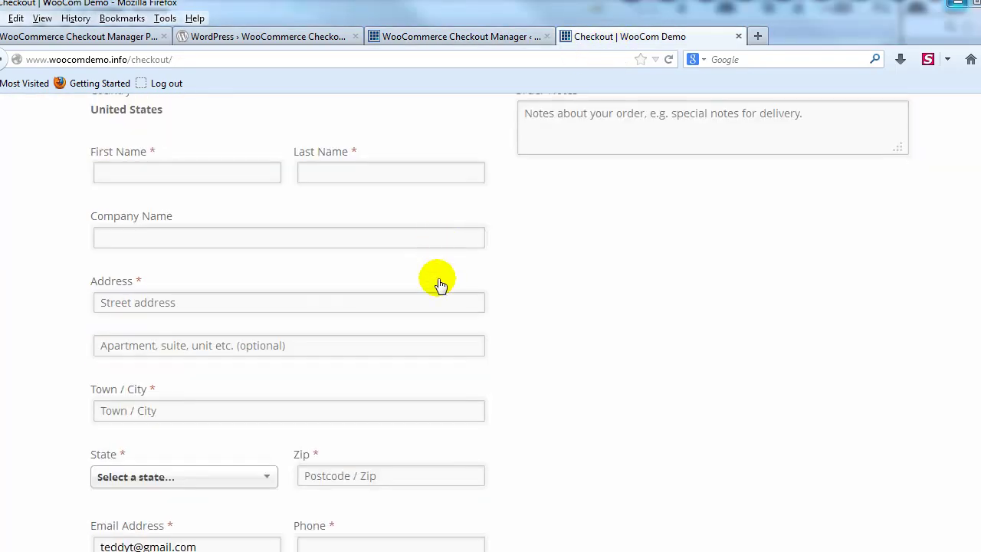
{"action": "scroll", "coordinate": [437, 284], "scroll_direction": "up", "scroll_amount": 2}
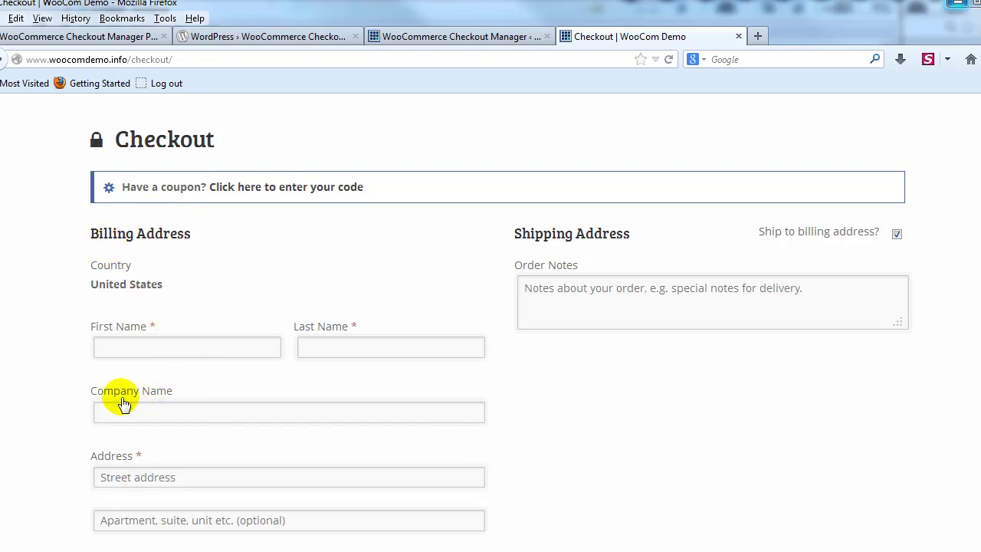
- Return to the Checkout Manager settings and look over the Billing Section fields
{"action": "left_click", "coordinate": [473, 42]}
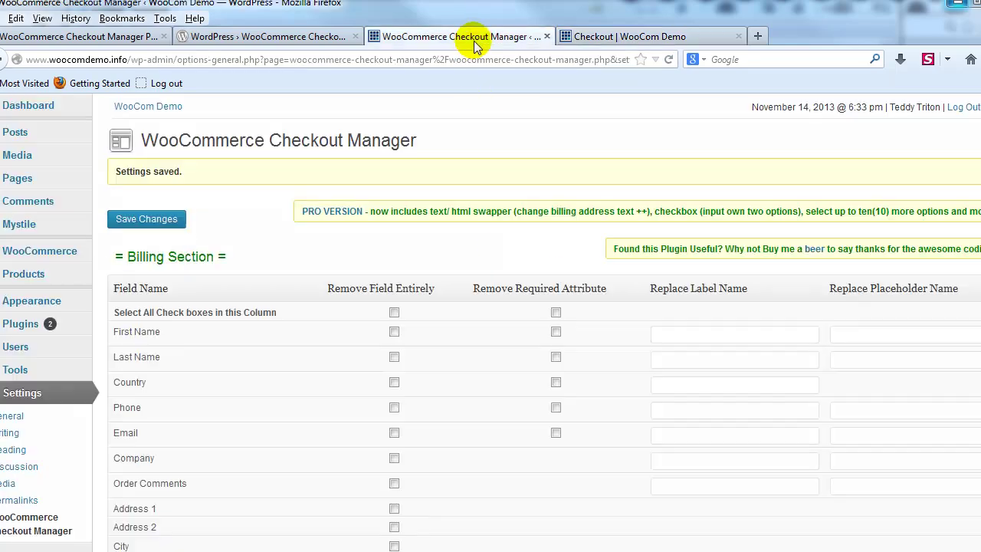
{"action": "scroll", "coordinate": [205, 328], "scroll_direction": "down", "scroll_amount": 4}
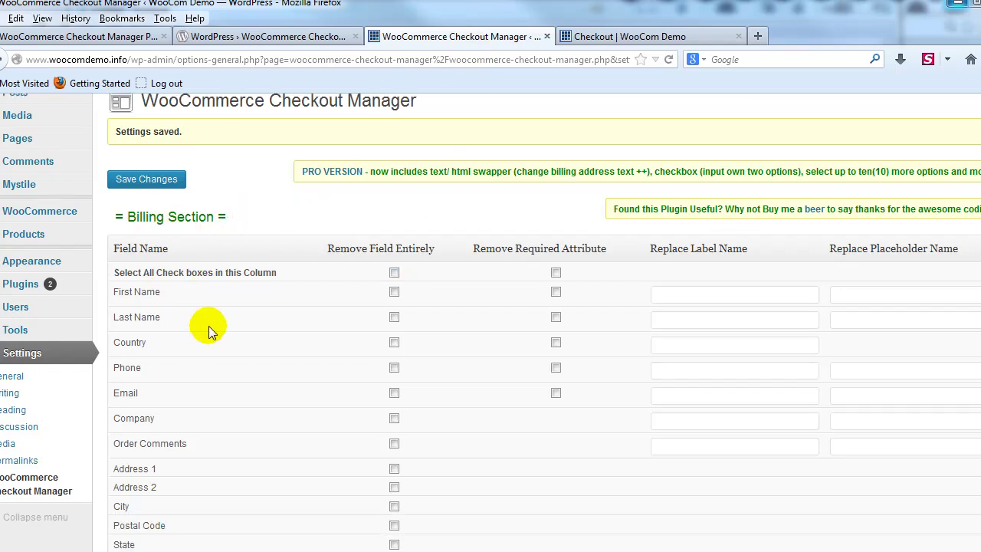
{"action": "scroll", "coordinate": [230, 184], "scroll_direction": "up", "scroll_amount": 2}
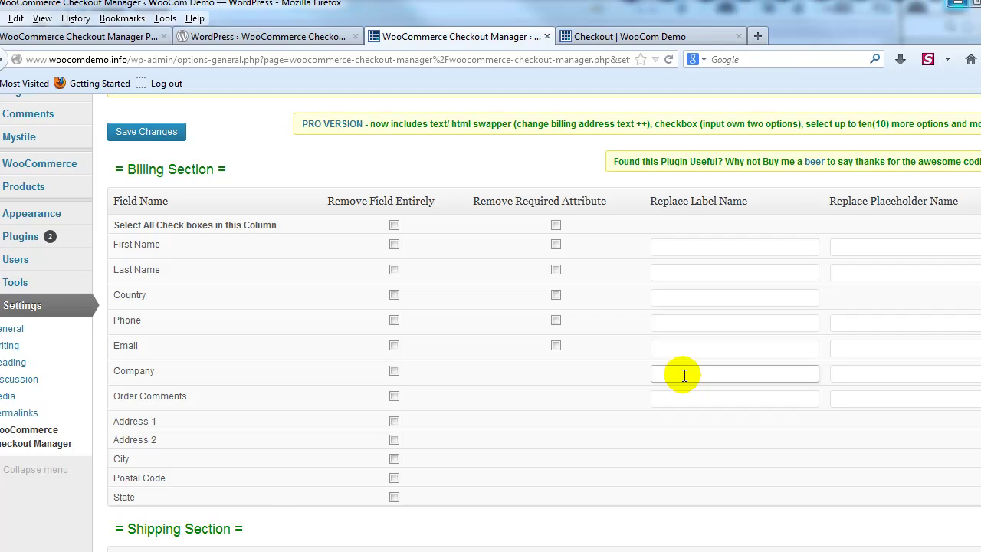
- Relabel the billing Company field 'Business Name', save, and confirm it on the reloaded checkout
{"action": "type", "text": "siness Name"}
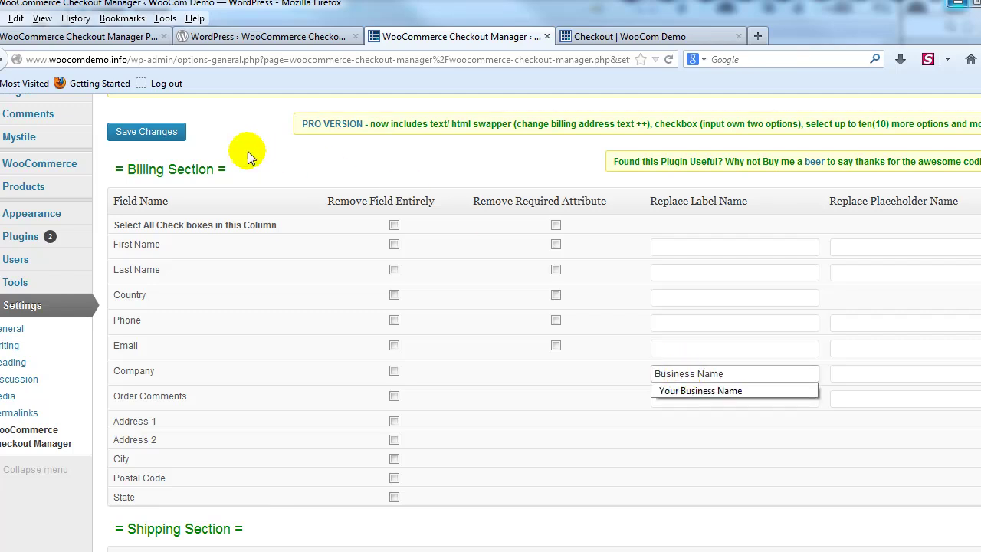
{"action": "left_click", "coordinate": [153, 129]}
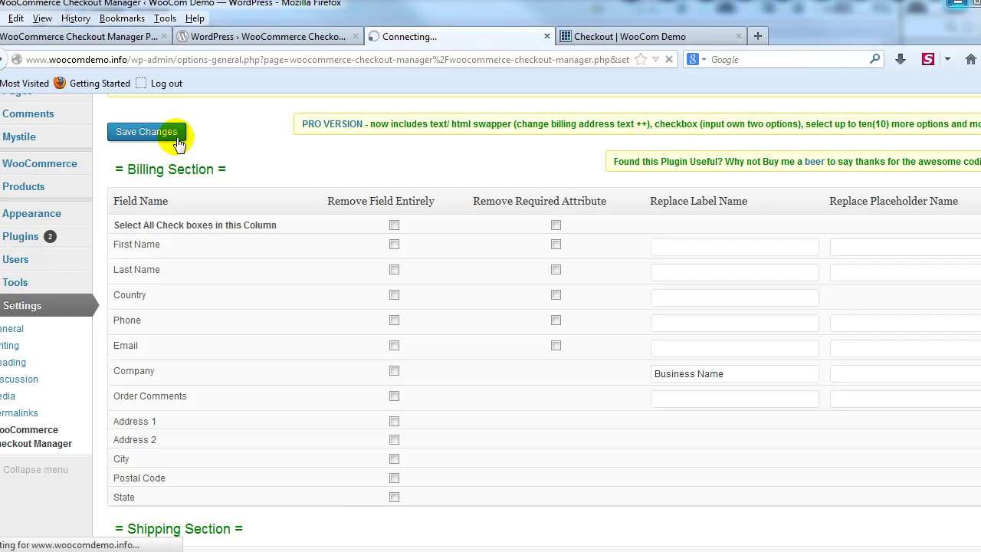
{"action": "key", "text": "ctrl+Tab"}
{"action": "key", "text": "F5"}
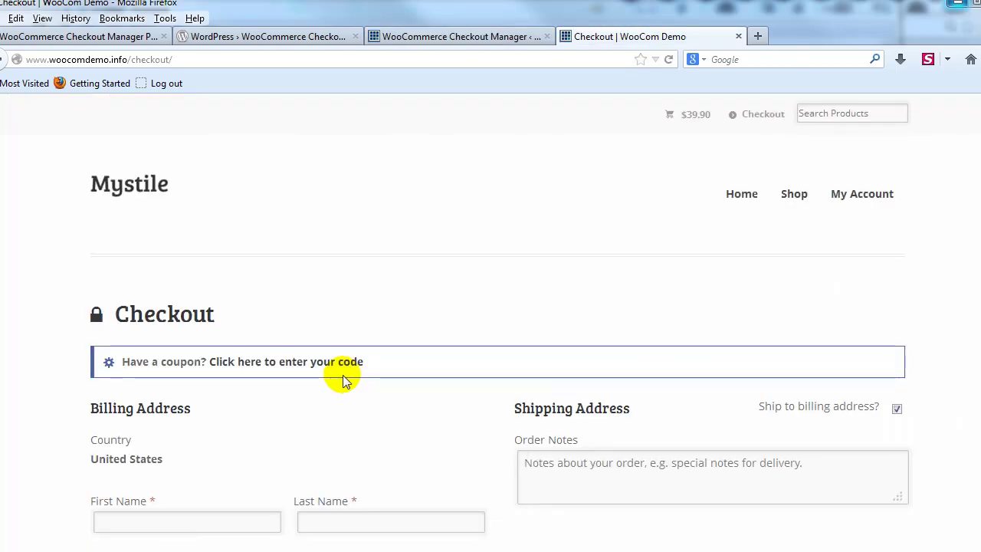
{"action": "scroll", "coordinate": [333, 374], "scroll_direction": "down", "scroll_amount": 2}
{"action": "scroll", "coordinate": [333, 375], "scroll_direction": "down", "scroll_amount": 2}
{"action": "scroll", "coordinate": [302, 340], "scroll_direction": "down", "scroll_amount": 2}
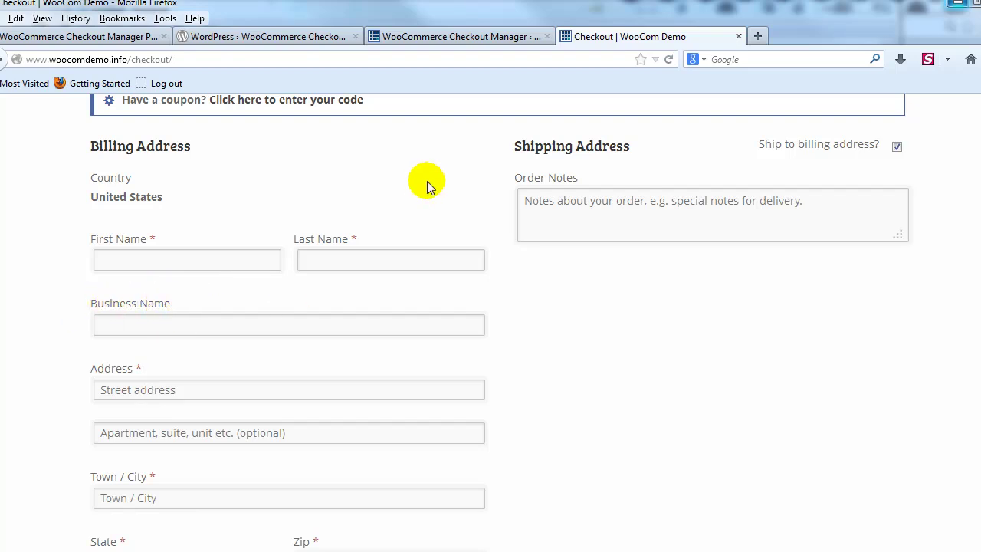
{"action": "left_click", "coordinate": [450, 37]}
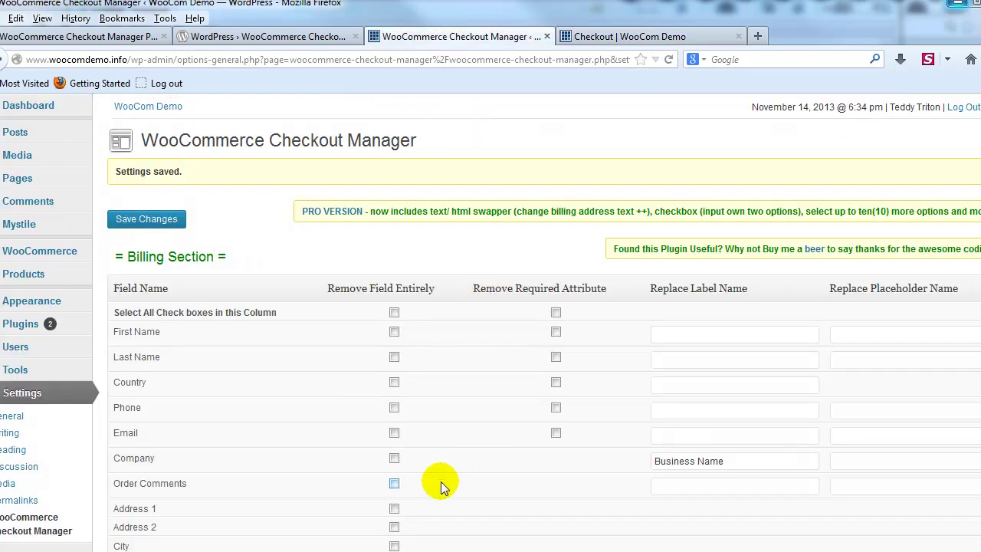
- Remove the billing Company field entirely, save, and confirm Business Name appears below Email
{"action": "left_click", "coordinate": [181, 224]}
{"action": "left_click", "coordinate": [617, 36]}
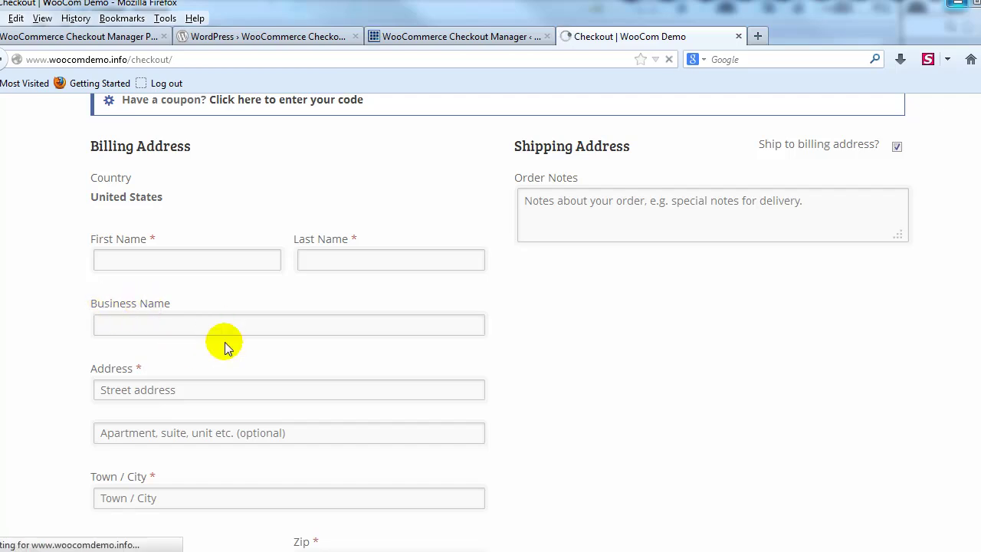
{"action": "scroll", "coordinate": [367, 444], "scroll_direction": "down", "scroll_amount": 5}
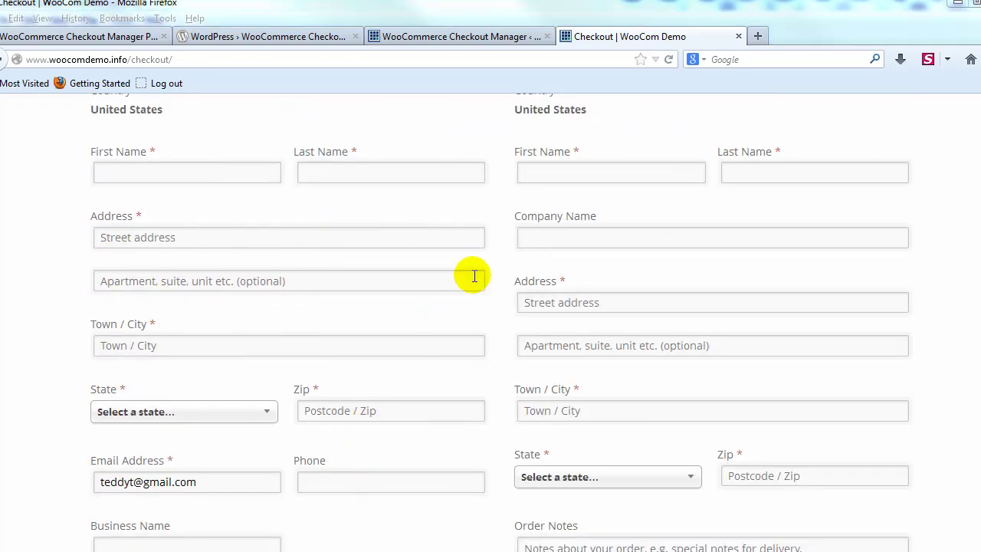
- Set row 1 'My Custom Field' to the Select Options type with option 1 and option 2
{"action": "left_click", "coordinate": [477, 37]}
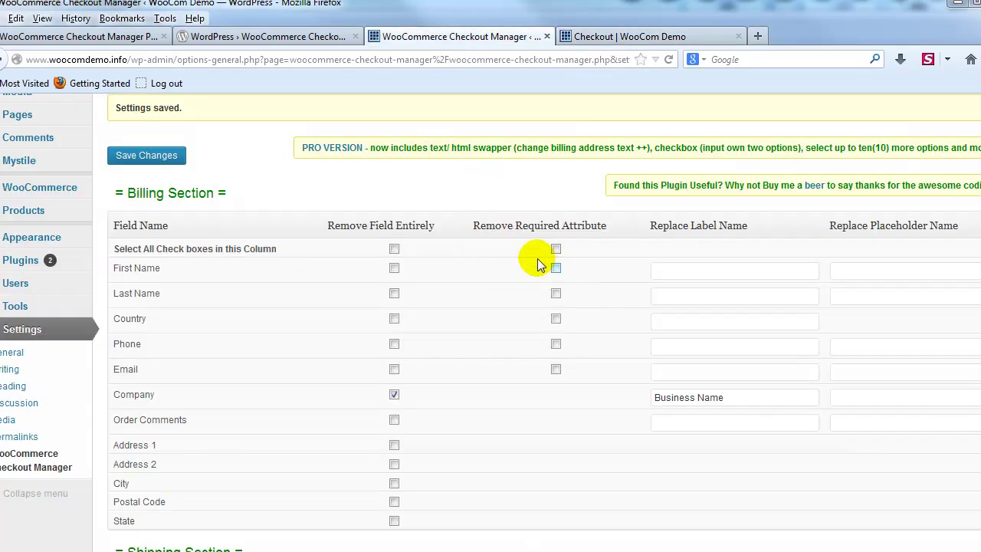
{"action": "scroll", "coordinate": [537, 258], "scroll_direction": "down", "scroll_amount": 10}
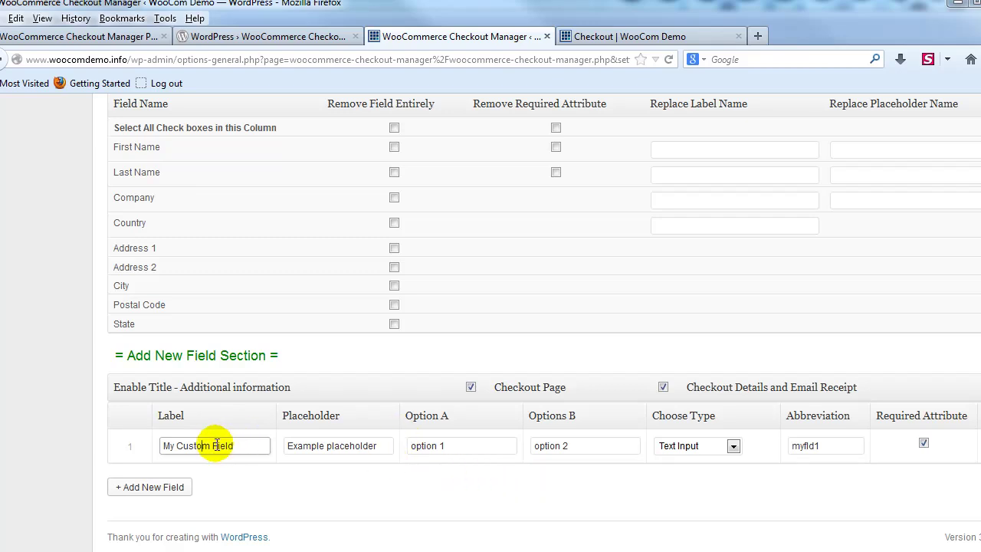
{"action": "left_click", "coordinate": [684, 452]}
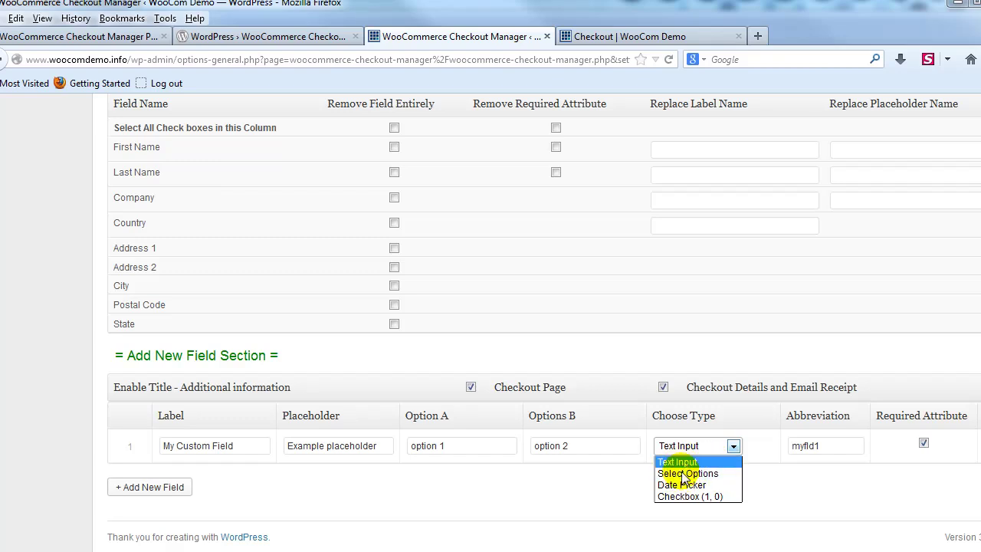
{"action": "left_click", "coordinate": [685, 473]}
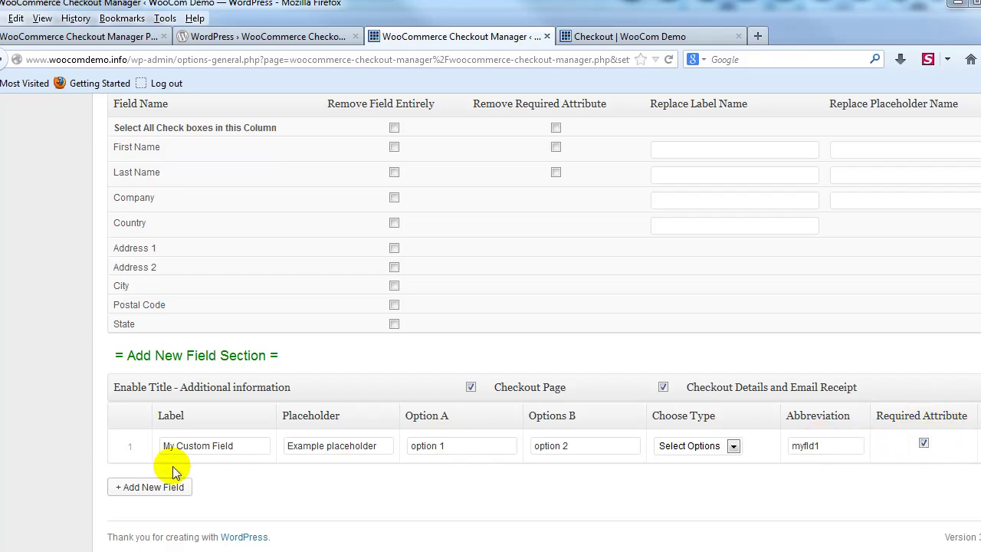
{"action": "scroll", "coordinate": [230, 360], "scroll_direction": "up", "scroll_amount": 15}
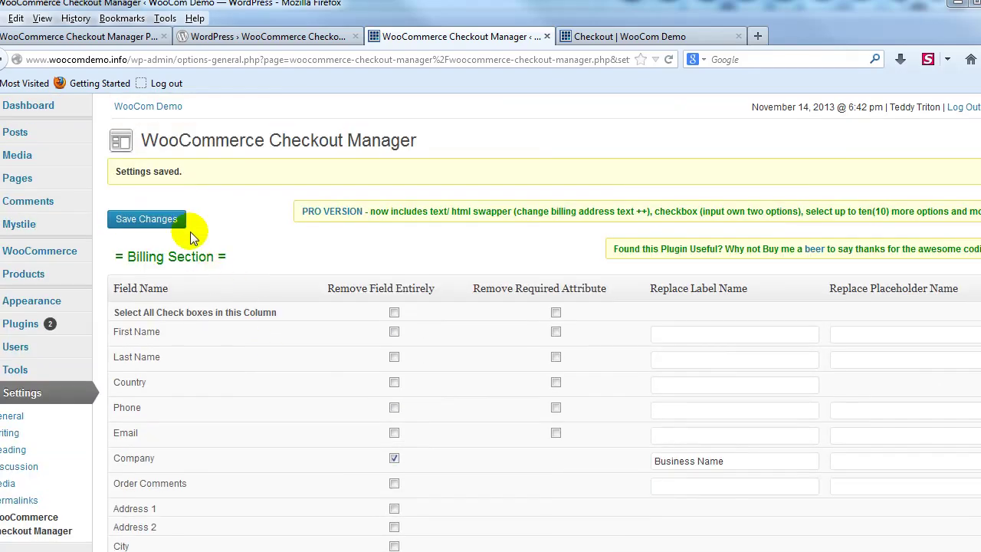
- Save the settings, reload the checkout, and choose option 1 in the required My Custom Field dropdown
{"action": "left_click", "coordinate": [170, 219]}
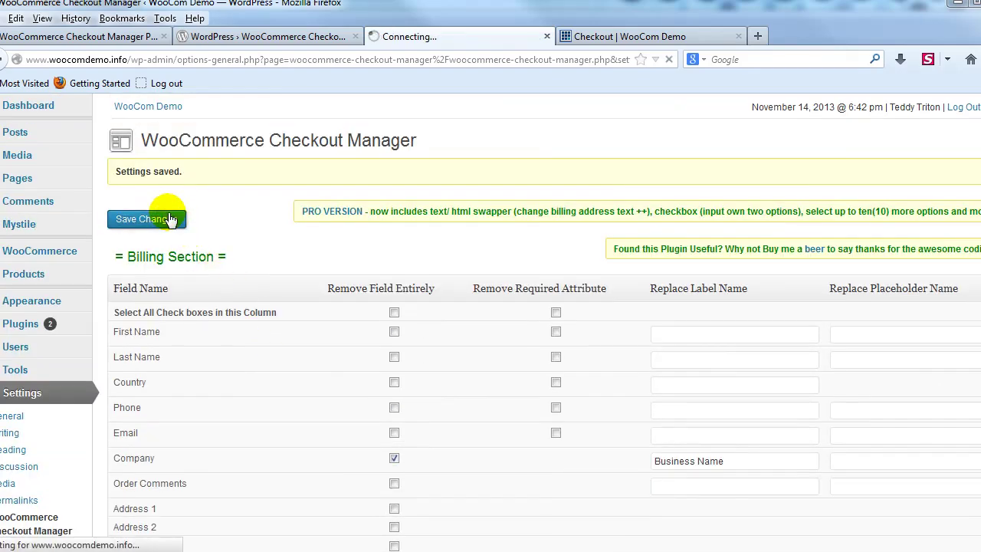
{"action": "left_click", "coordinate": [596, 39]}
{"action": "key", "text": "F5"}
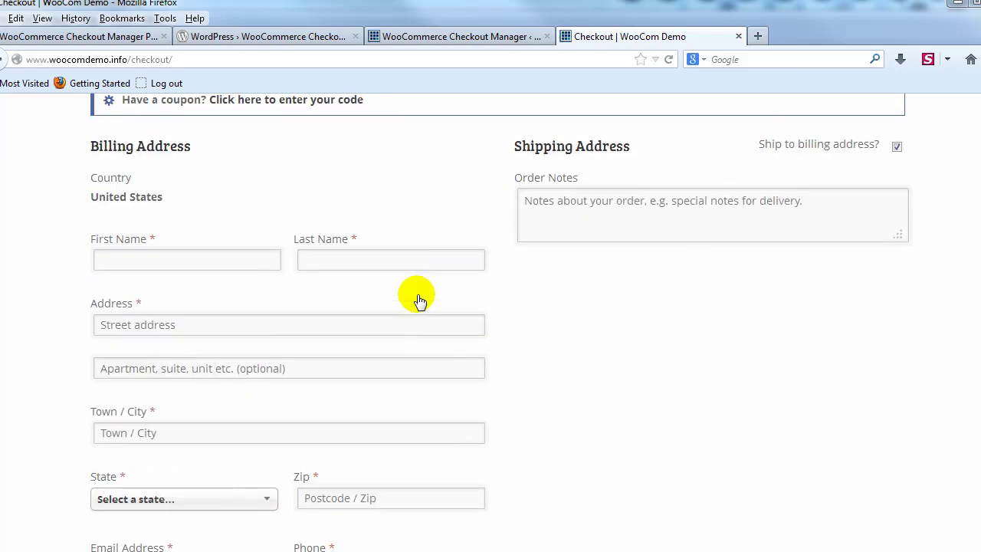
{"action": "scroll", "coordinate": [416, 299], "scroll_direction": "down", "scroll_amount": 6}
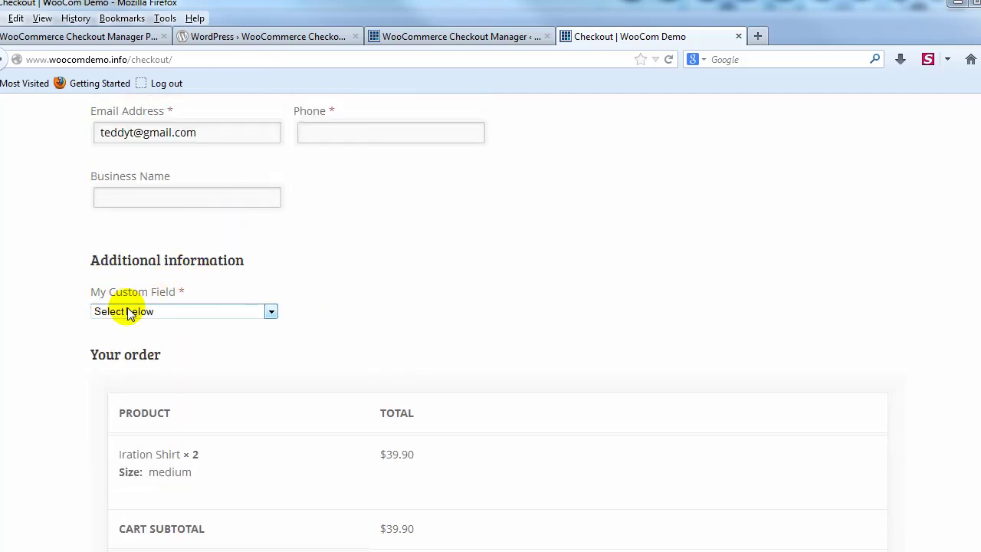
{"action": "left_click", "coordinate": [164, 313]}
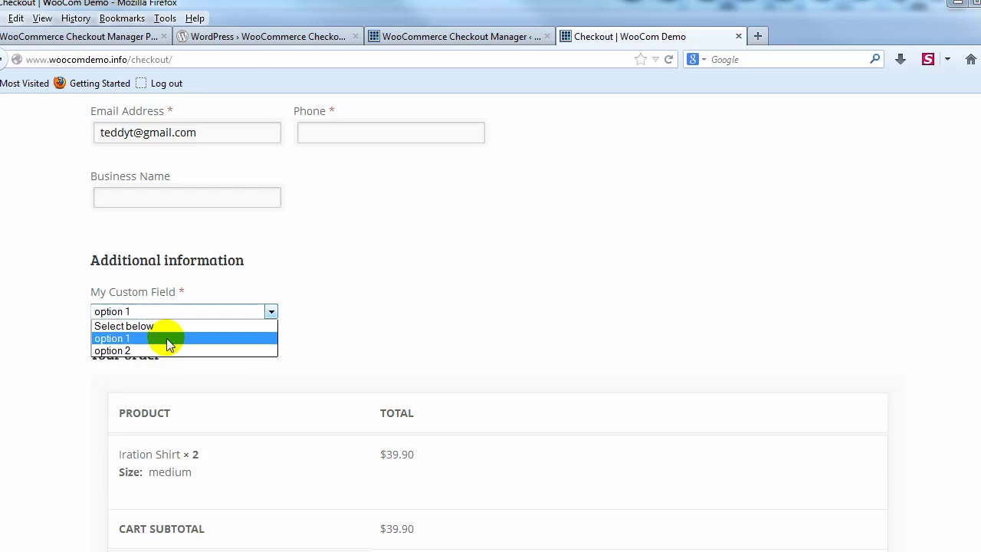
{"action": "left_click", "coordinate": [166, 338]}
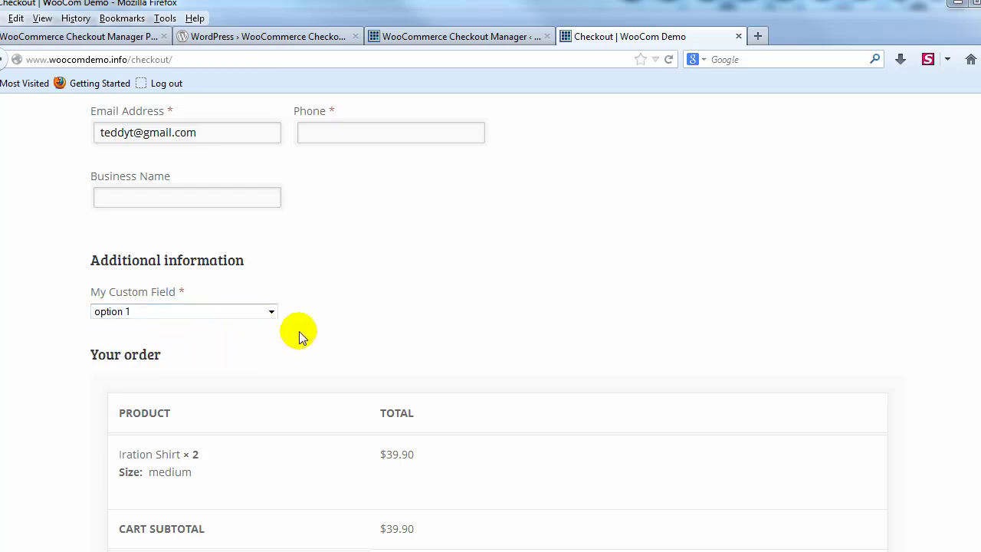
{"action": "left_click", "coordinate": [486, 37]}
- Add a blank row 2 custom field and check its type options, leaving it as Text Input
{"action": "scroll", "coordinate": [487, 327], "scroll_direction": "down", "scroll_amount": 8}
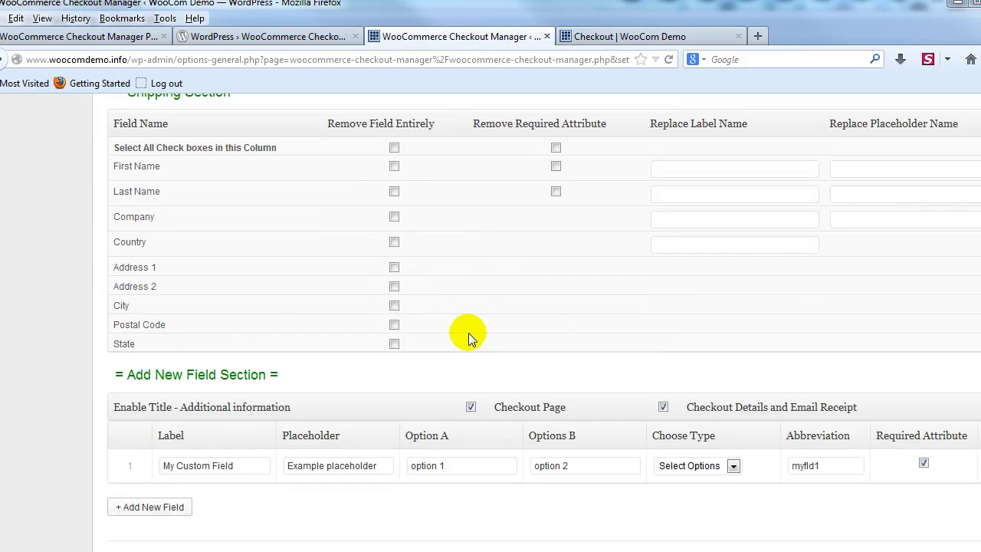
{"action": "scroll", "coordinate": [469, 332], "scroll_direction": "down", "scroll_amount": 1}
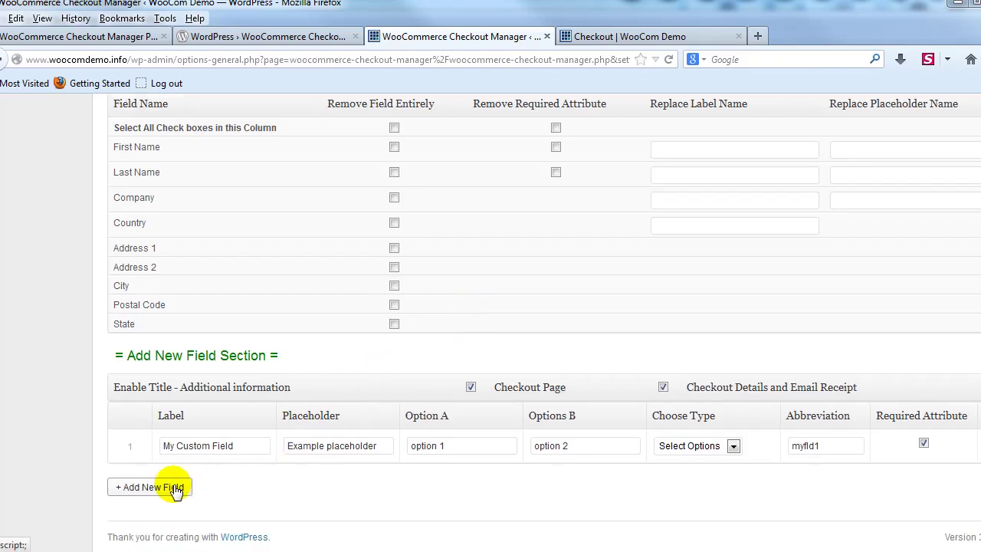
{"action": "left_click", "coordinate": [175, 488]}
{"action": "left_click", "coordinate": [219, 480]}
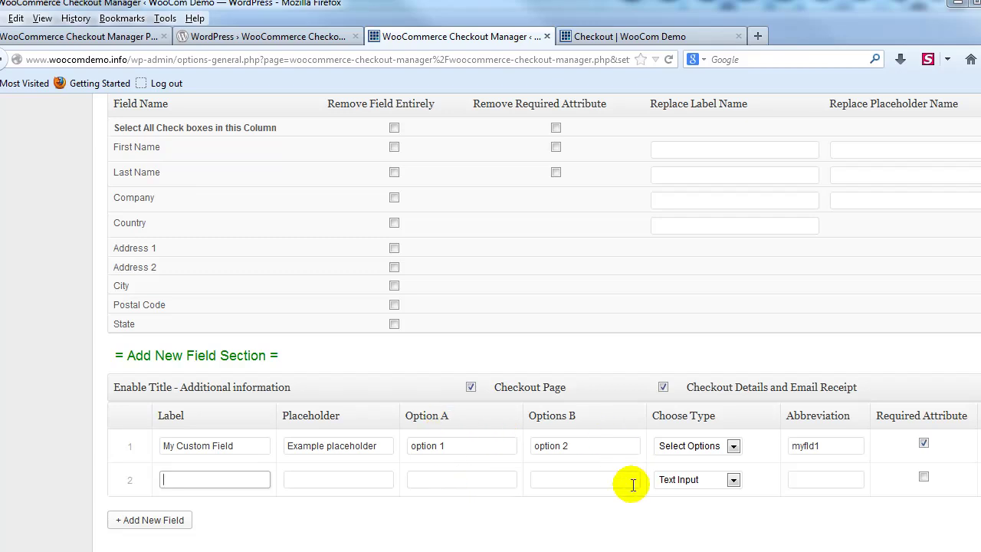
{"action": "left_click", "coordinate": [731, 478]}
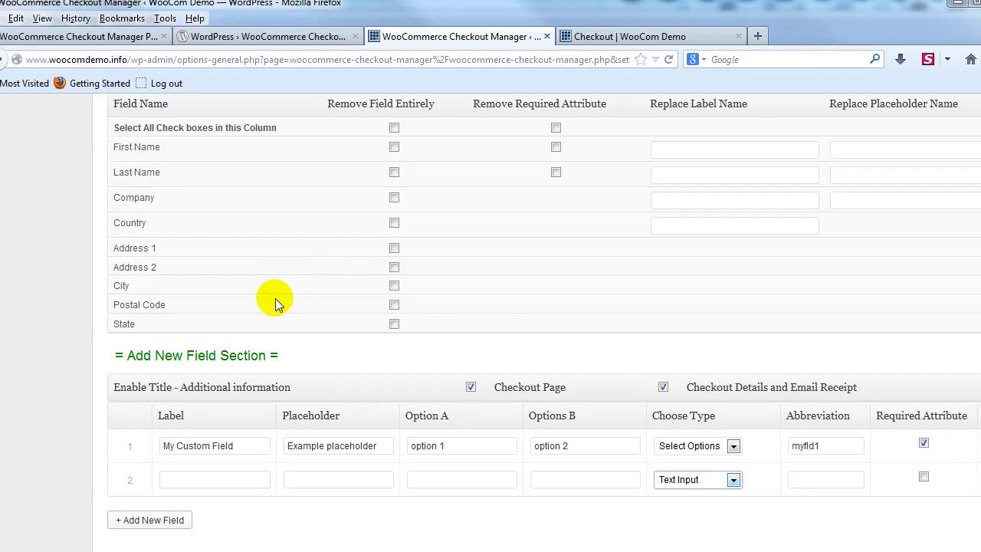
{"action": "scroll", "coordinate": [350, 365], "scroll_direction": "down", "scroll_amount": 1}
- Untick Ship to billing address on checkout to review the Shipping fields, including Company Name
{"action": "scroll", "coordinate": [372, 368], "scroll_direction": "up", "scroll_amount": 4}
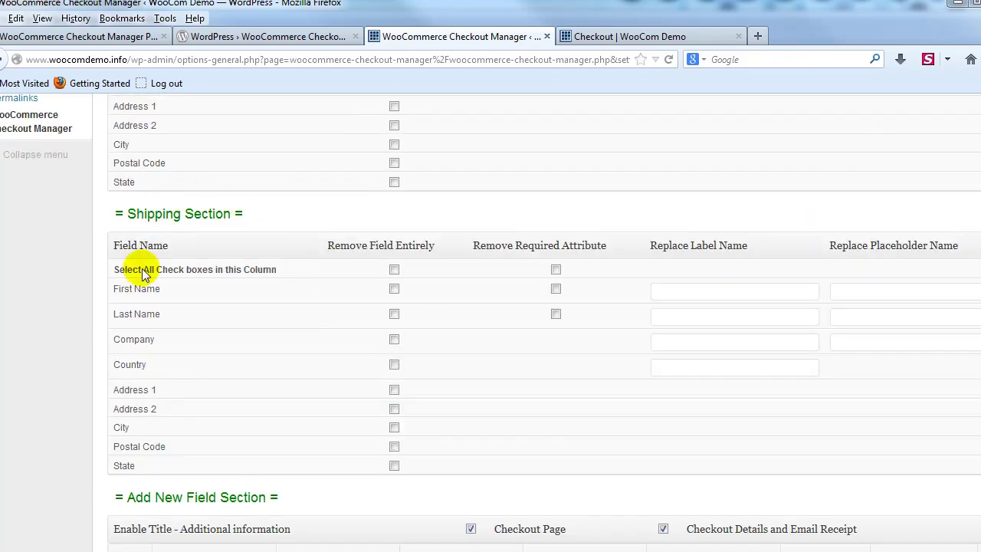
{"action": "left_click", "coordinate": [624, 36]}
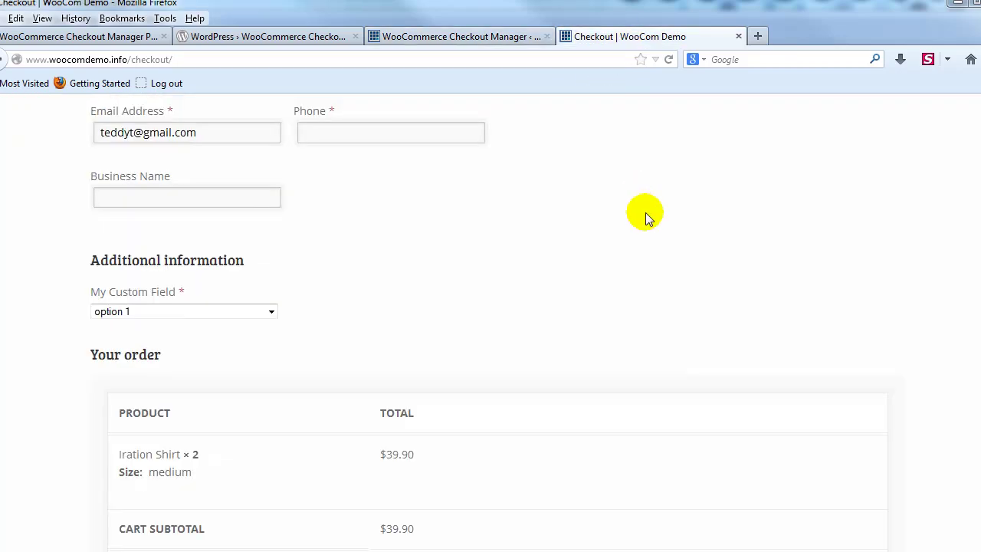
{"action": "scroll", "coordinate": [636, 264], "scroll_direction": "up", "scroll_amount": 10}
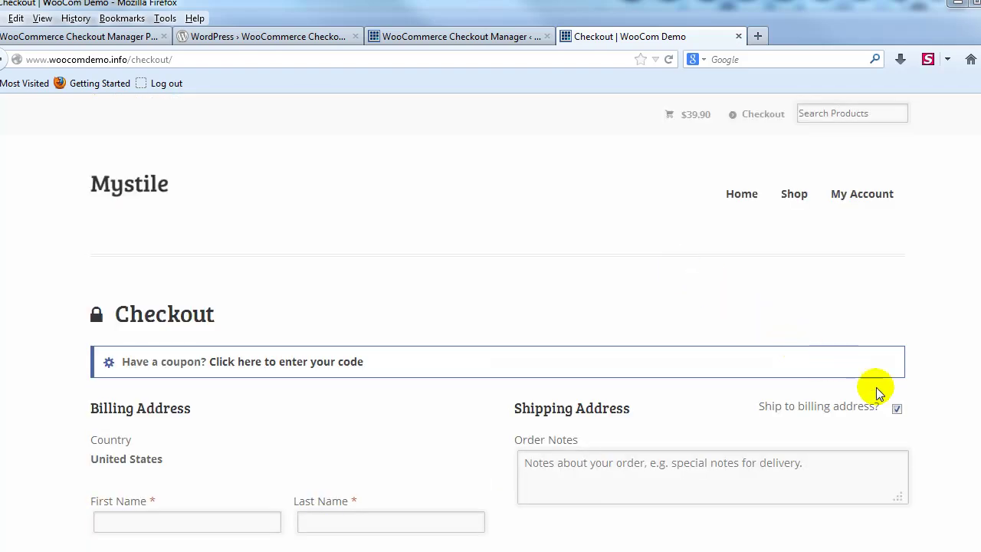
{"action": "left_click", "coordinate": [896, 408]}
{"action": "scroll", "coordinate": [882, 396], "scroll_direction": "down", "scroll_amount": 6}
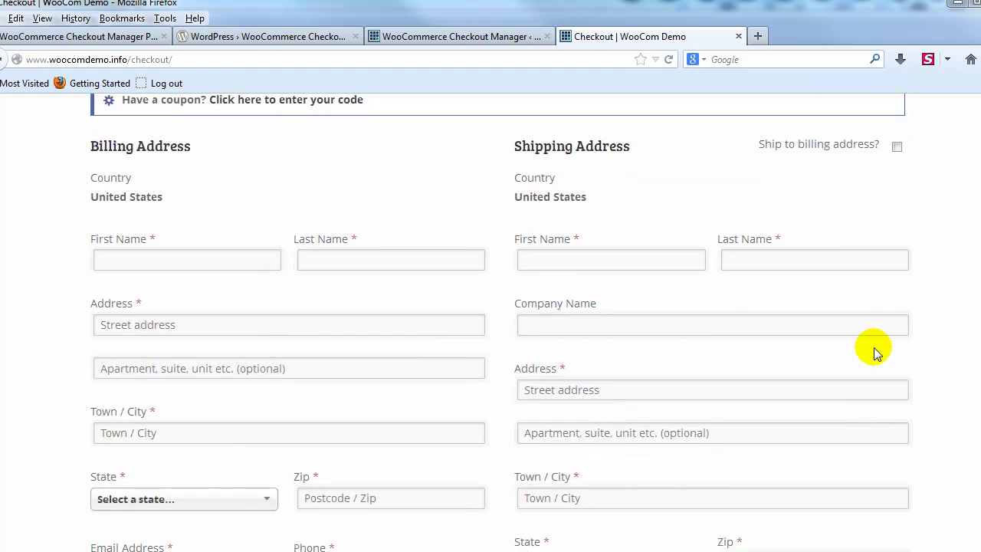
{"action": "scroll", "coordinate": [681, 350], "scroll_direction": "down", "scroll_amount": 4}
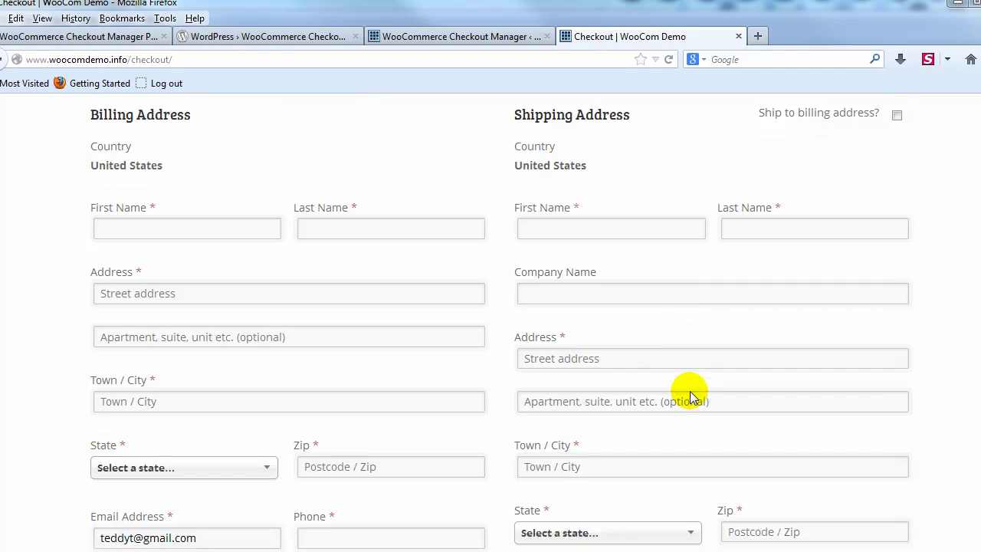
{"action": "left_click", "coordinate": [471, 34]}
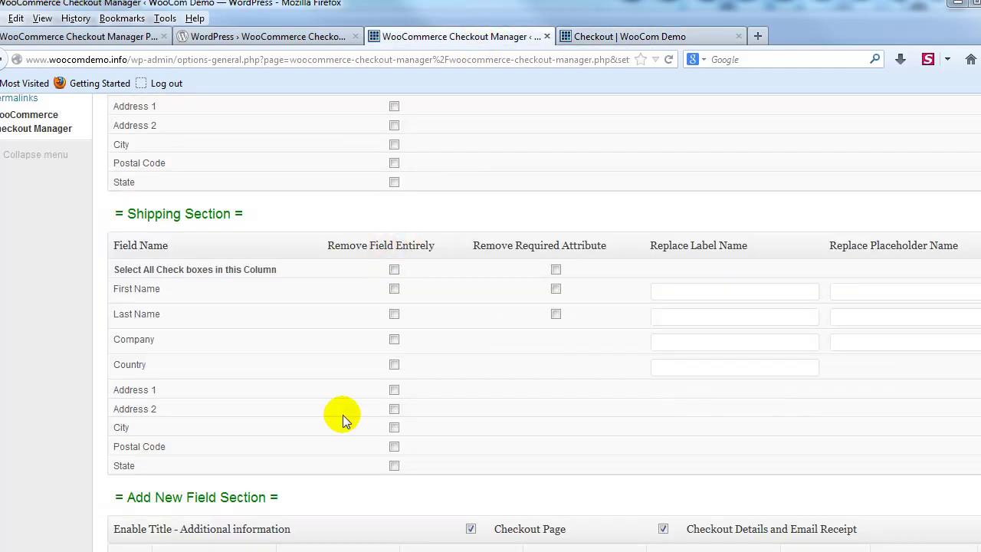
{"action": "scroll", "coordinate": [392, 409], "scroll_direction": "up", "scroll_amount": 7}
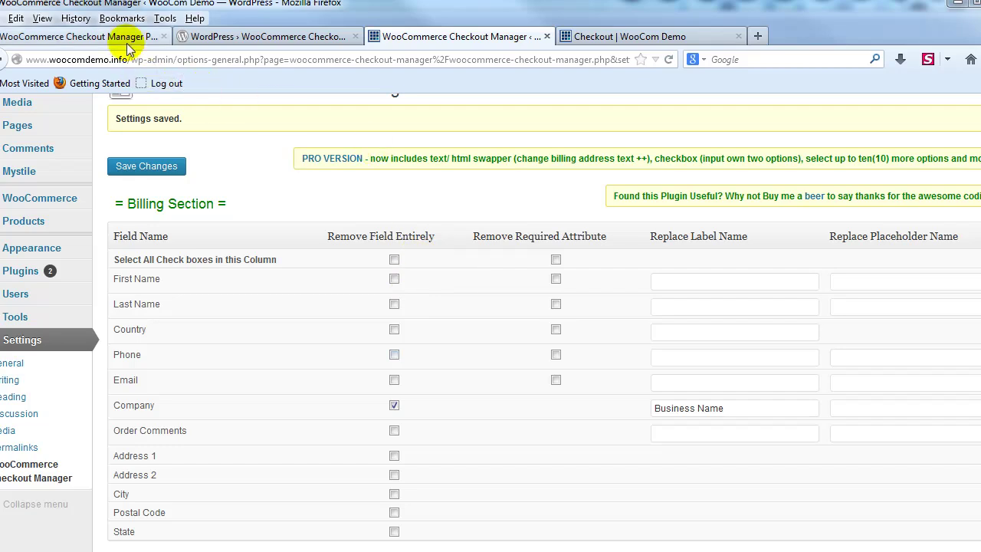
- Check the WooCommerce Checkout Manager directory page, highlighting its 16,357 download count for version 3.5.81
{"action": "left_click", "coordinate": [264, 39]}
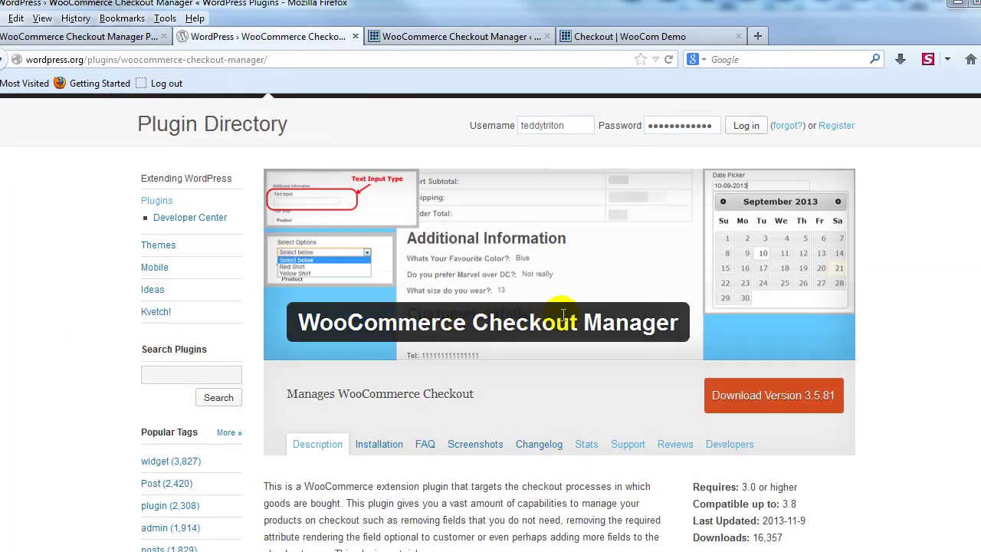
{"action": "scroll", "coordinate": [757, 528], "scroll_direction": "down", "scroll_amount": 2}
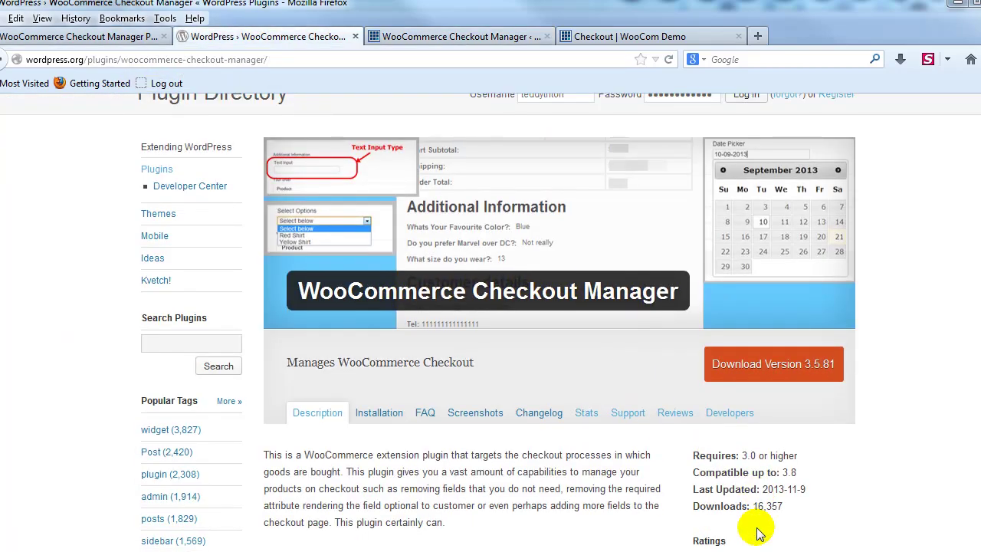
{"action": "scroll", "coordinate": [757, 529], "scroll_direction": "down", "scroll_amount": 2}
{"action": "left_click_drag", "start_coordinate": [757, 450], "coordinate": [775, 467]}
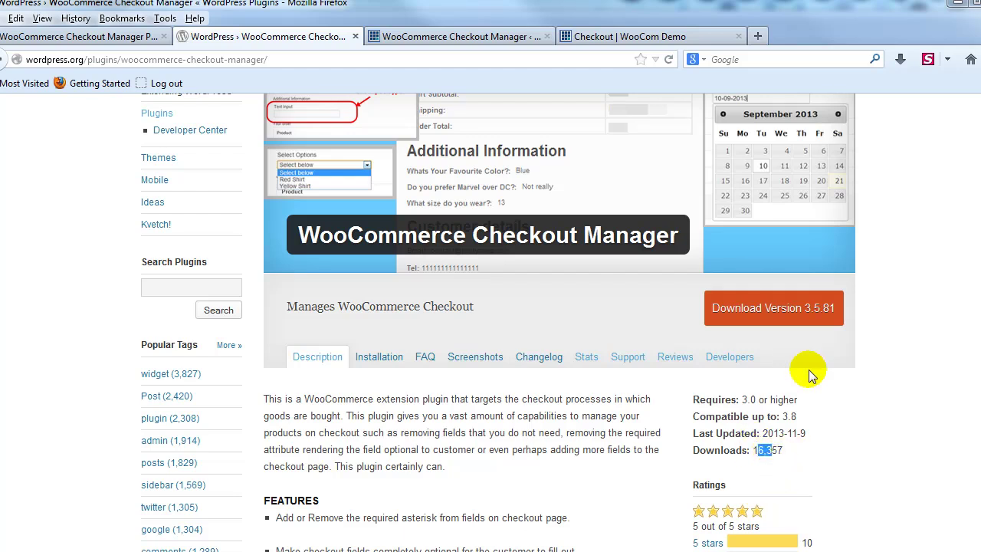
{"action": "scroll", "coordinate": [683, 406], "scroll_direction": "up", "scroll_amount": 3}
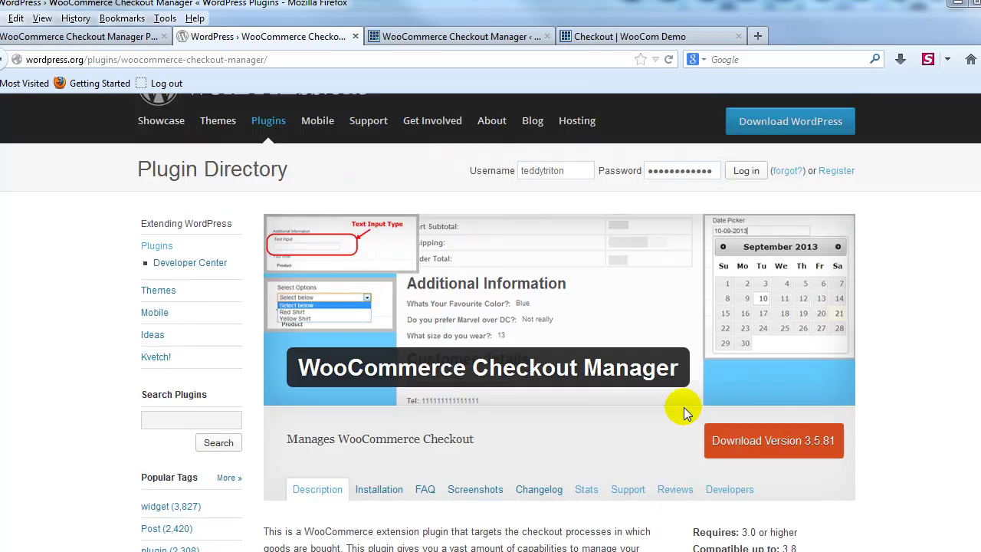
{"action": "scroll", "coordinate": [686, 412], "scroll_direction": "up", "scroll_amount": 1}
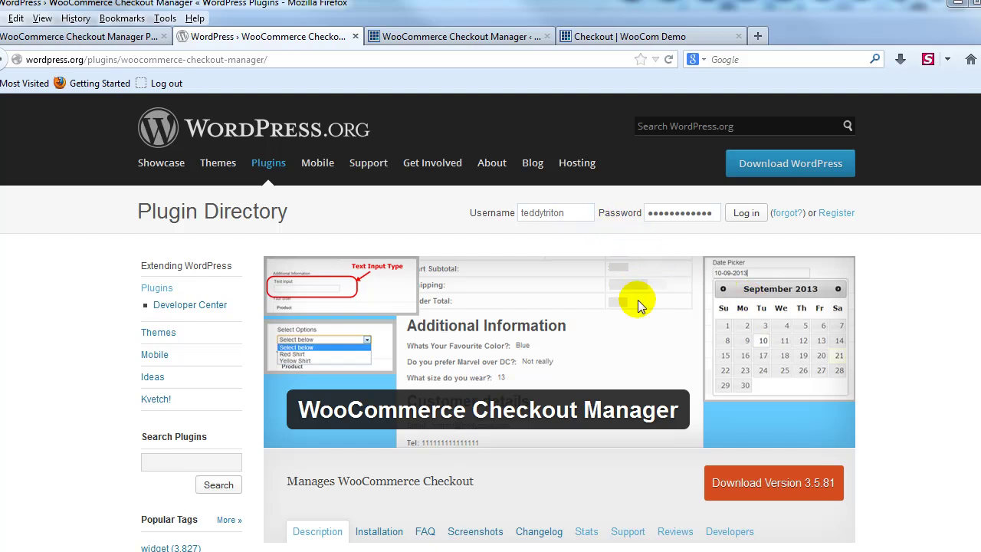